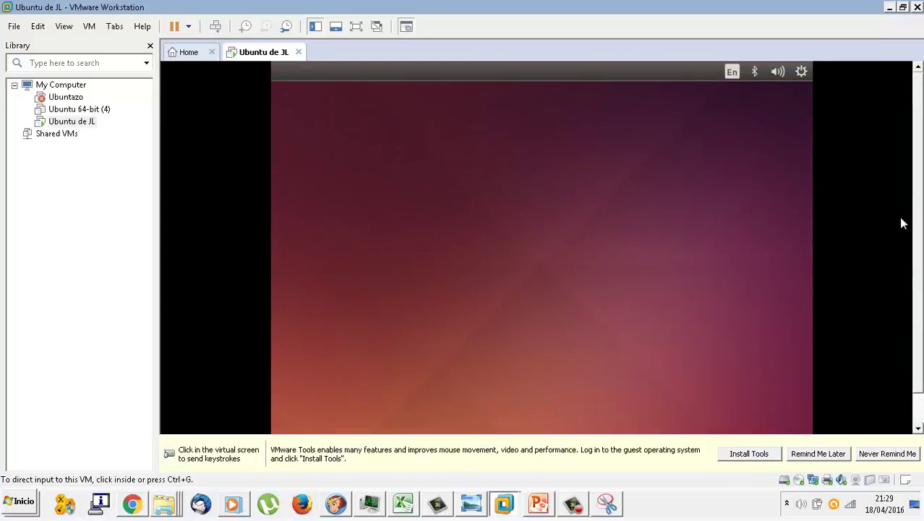
# Switch to the 1302-ubuntu.pptx presentation in PowerPoint and duplicate slide 8
pyautogui.click(539, 504)
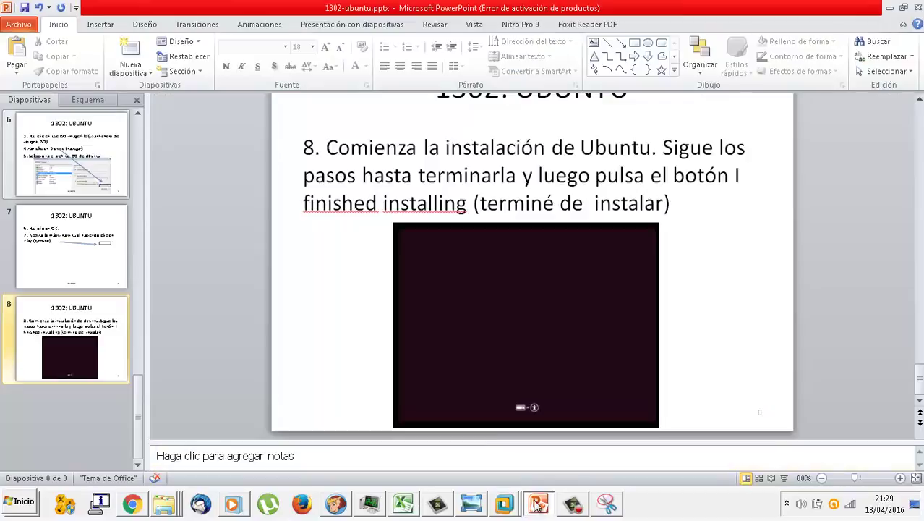
pyautogui.rightClick(112, 329)
pyautogui.click(156, 166)
# Replace the duplicated slide's body text with "9. Recuerda pulsar el botón Install tools (instalar herramientas) al final del proceso para instalar ciertas utilidades de Vmware."
pyautogui.click(384, 175)
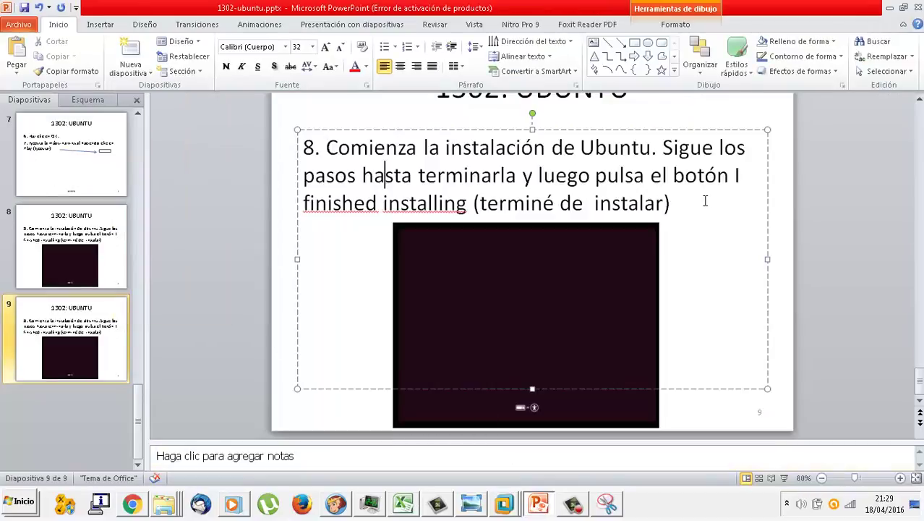
pyautogui.click(705, 201)
pyautogui.hotkey('ctrl', 'a')
pyautogui.write('9')
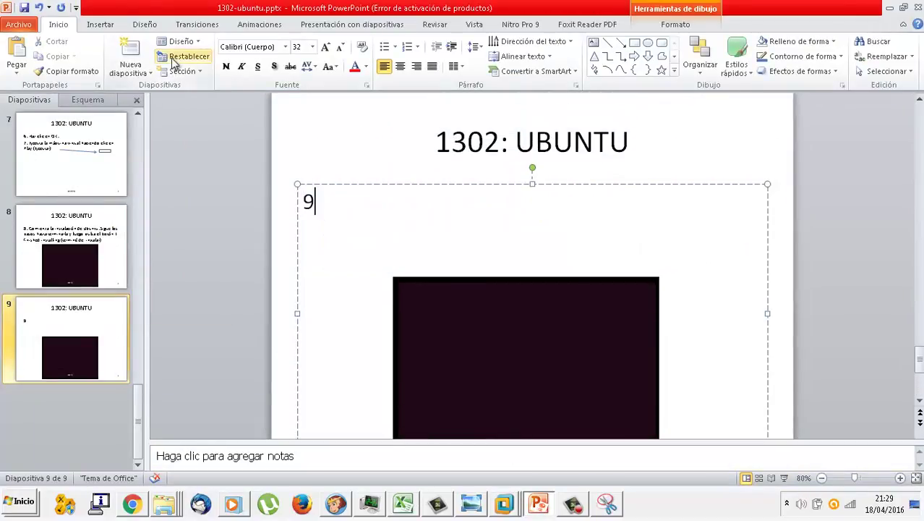
pyautogui.write('. Recuerda pusl')
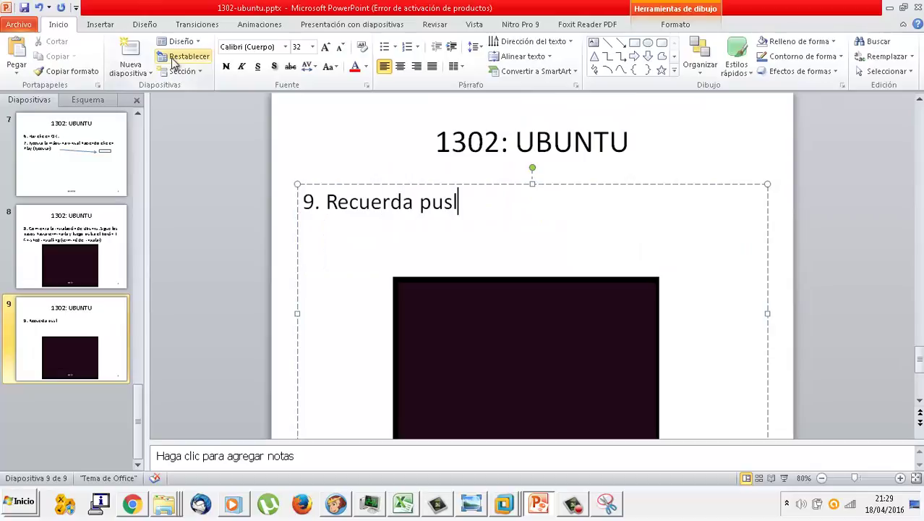
pyautogui.press('BackSpace')
pyautogui.press('BackSpace')
pyautogui.write('lsar el botón ')
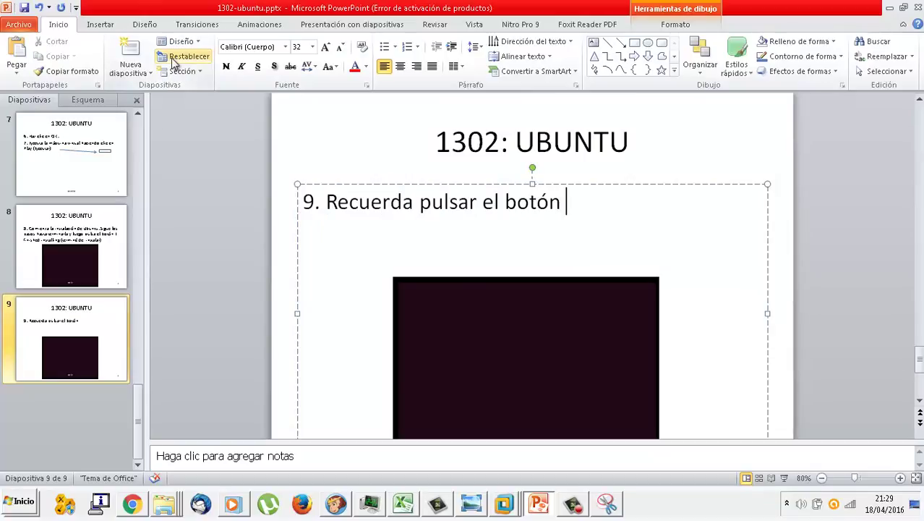
pyautogui.write('Install tool')
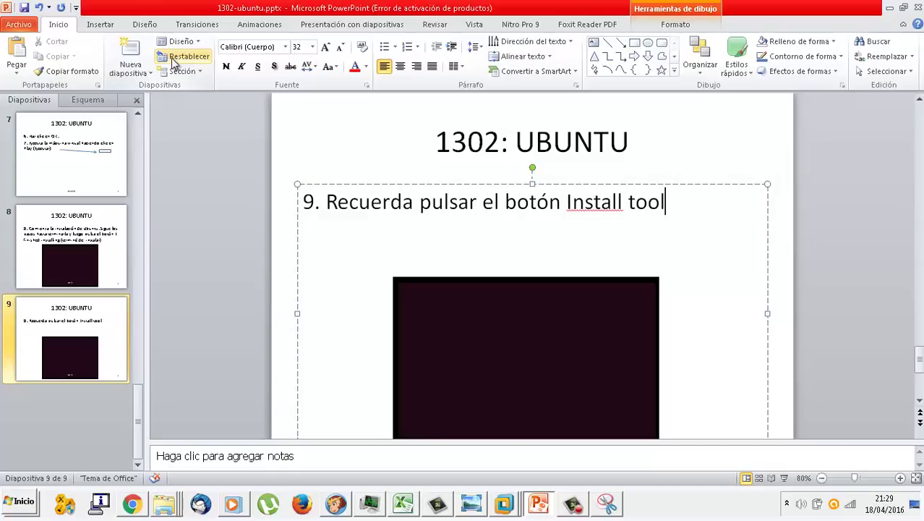
pyautogui.write('s (instalar herra')
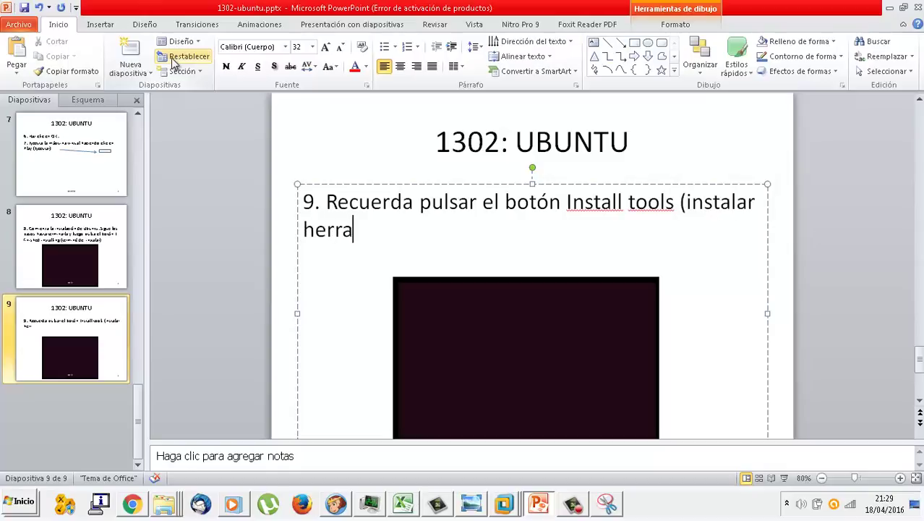
pyautogui.write('mientas) al final')
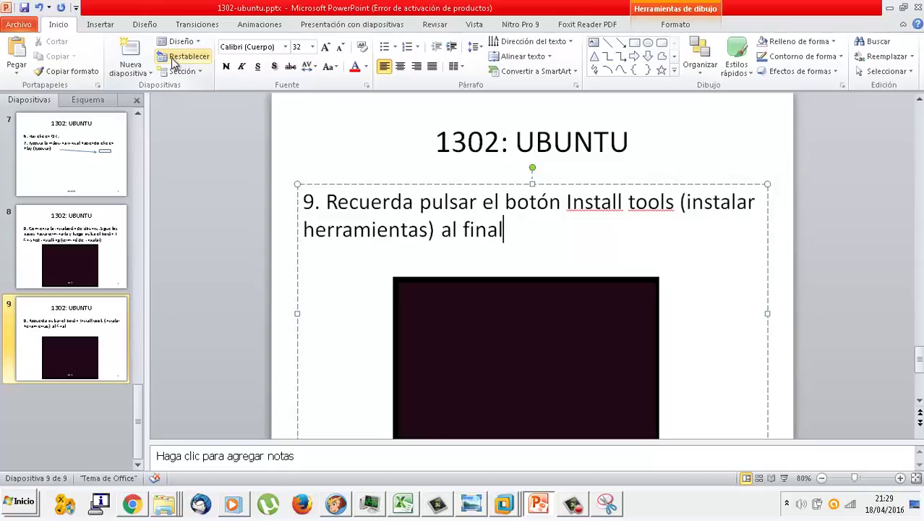
pyautogui.write(' del proceso par')
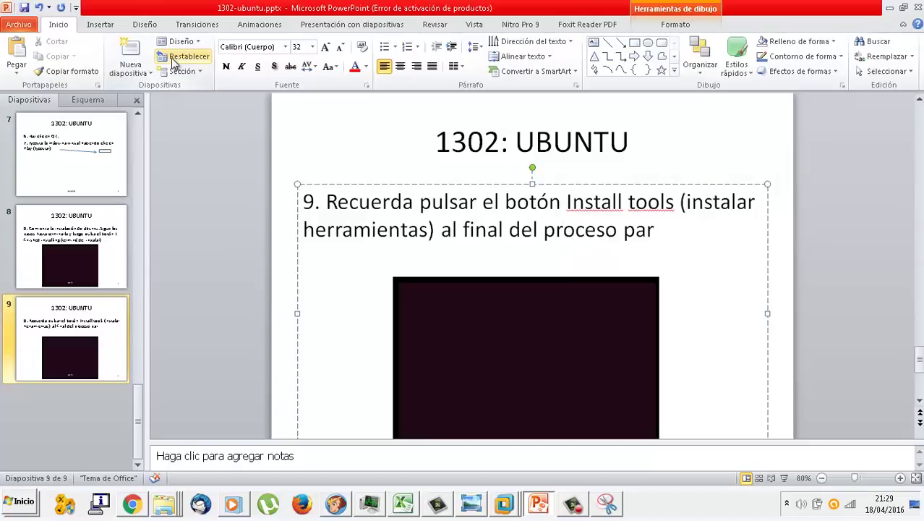
pyautogui.write('a instalar ciertas')
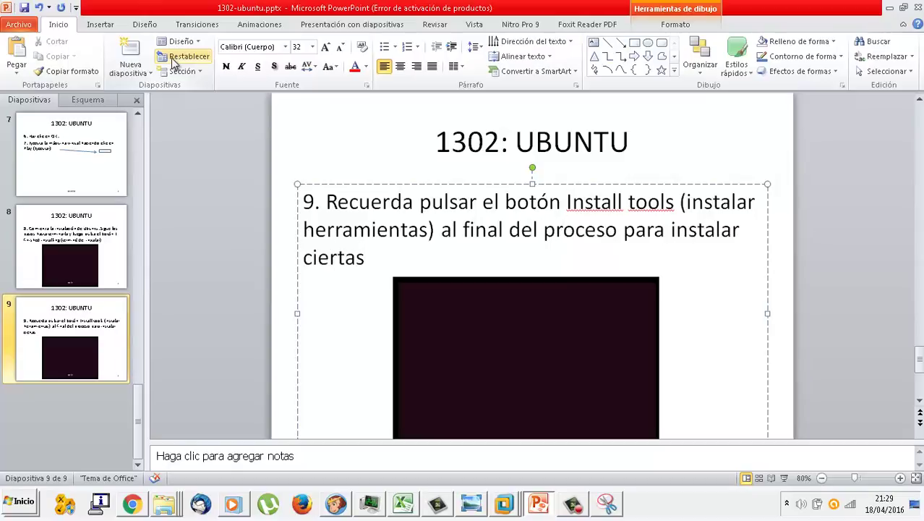
pyautogui.write(' utilidades d')
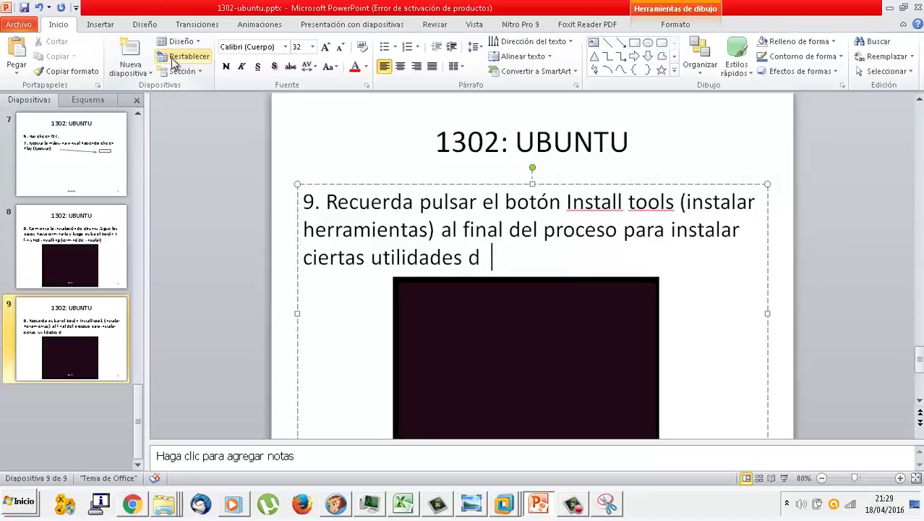
pyautogui.press('BackSpace')
pyautogui.write('e W')
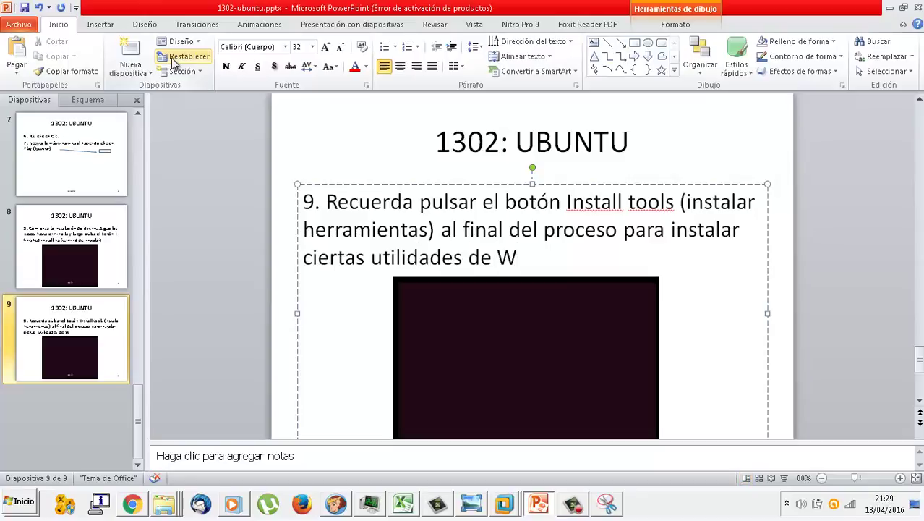
pyautogui.press('BackSpace')
pyautogui.write('V;')
pyautogui.press('BackSpace')
pyautogui.write('MWare')
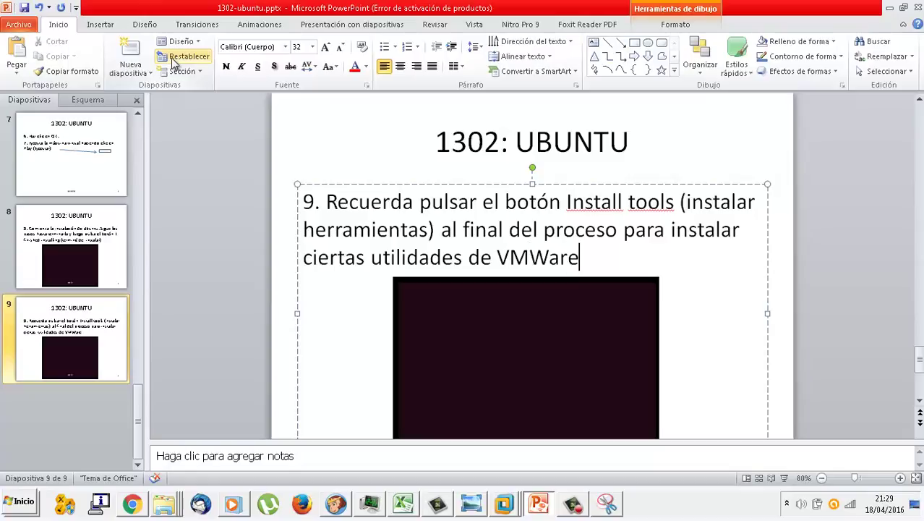
pyautogui.press('BackSpace')
pyautogui.press('BackSpace')
pyautogui.press('BackSpace')
pyautogui.press('BackSpace')
pyautogui.write('ware.')
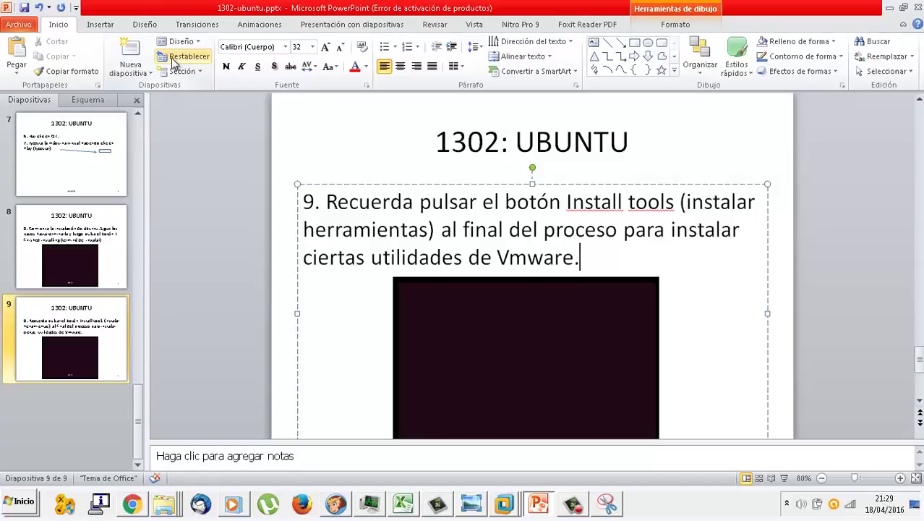
# Delete the dark screenshot from slide 9 and save the presentation
pyautogui.click(427, 299)
pyautogui.press('Delete')
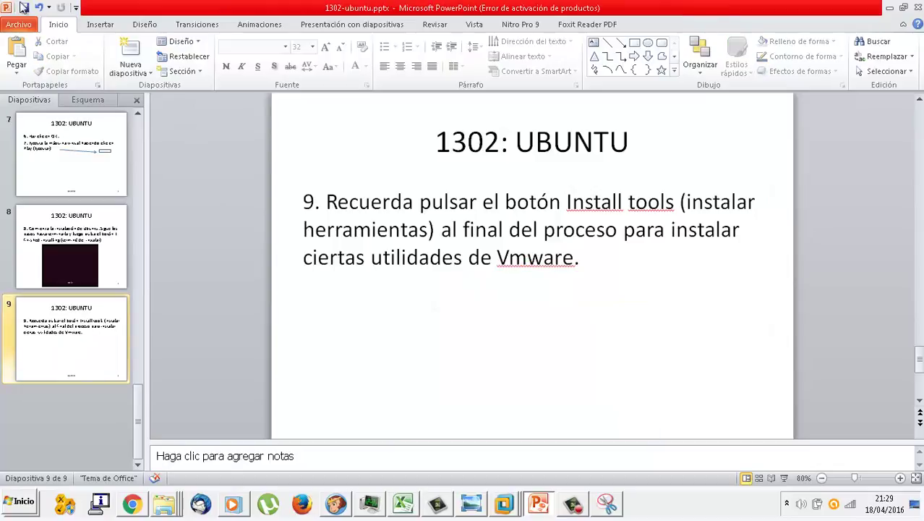
pyautogui.click(23, 7)
# Switch to the Ubuntu de JL virtual machine in VMware Workstation and direct input into its screen
pyautogui.moveTo(504, 508)
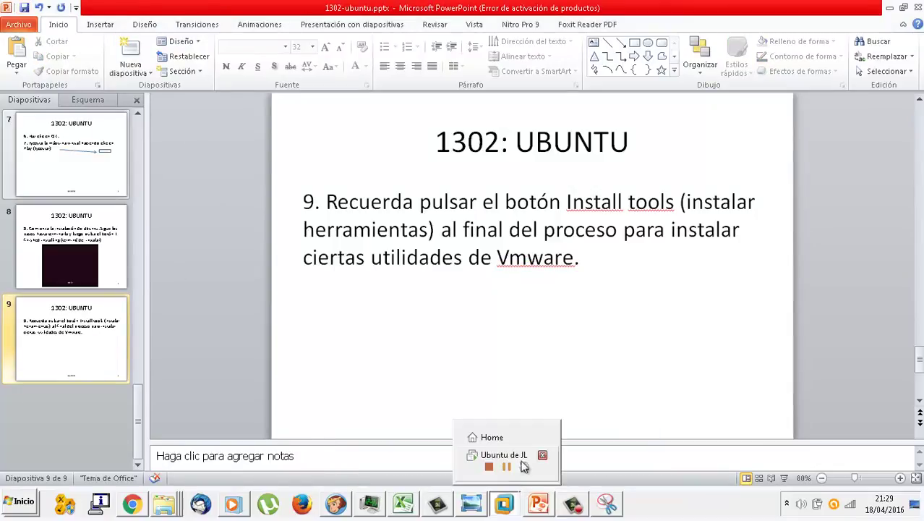
pyautogui.click(520, 454)
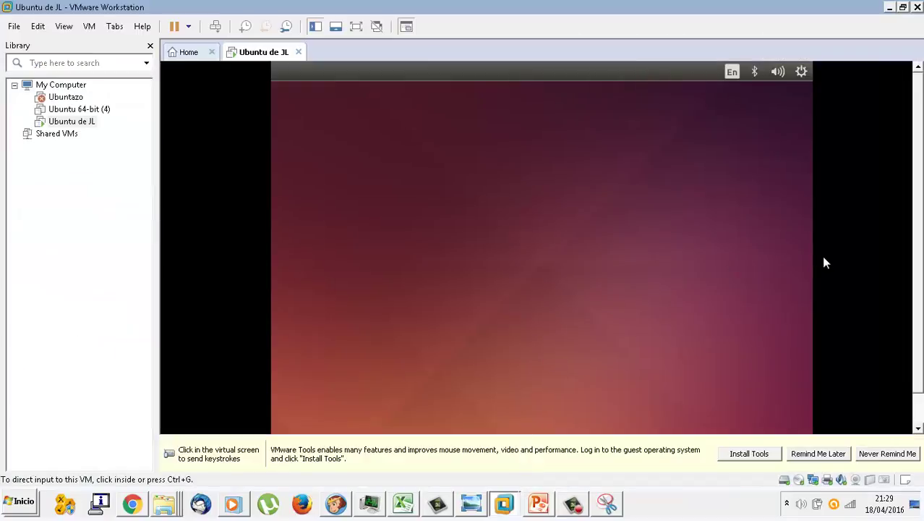
pyautogui.scroll(-1, 918, 352)
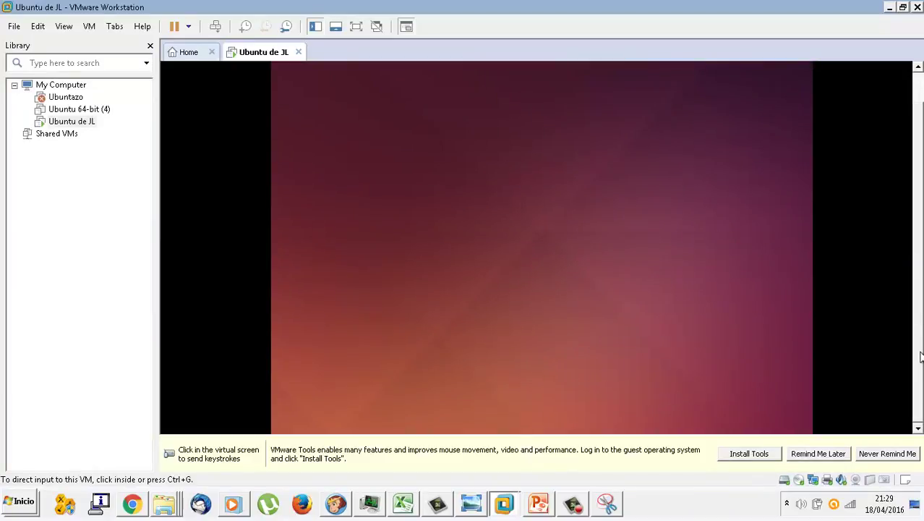
pyautogui.rightClick(920, 352)
pyautogui.click(919, 327)
pyautogui.scroll(1, 917, 290)
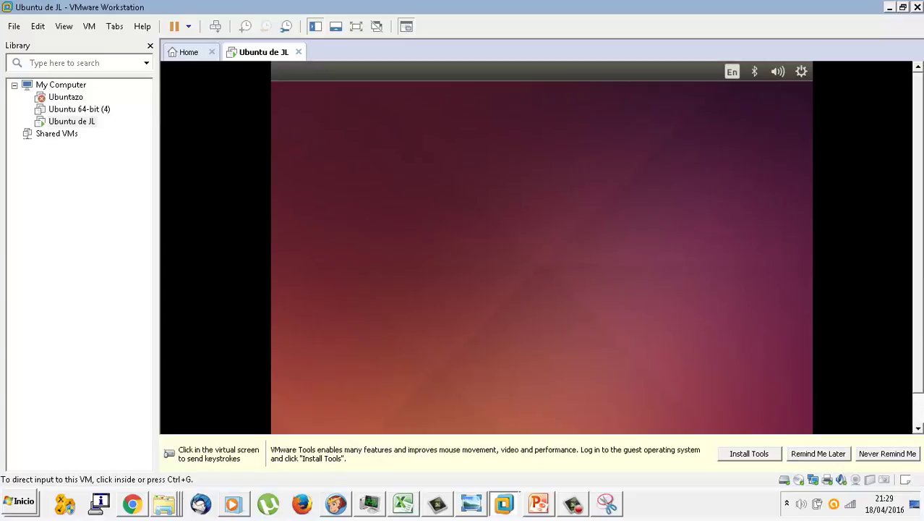
pyautogui.click(592, 233)
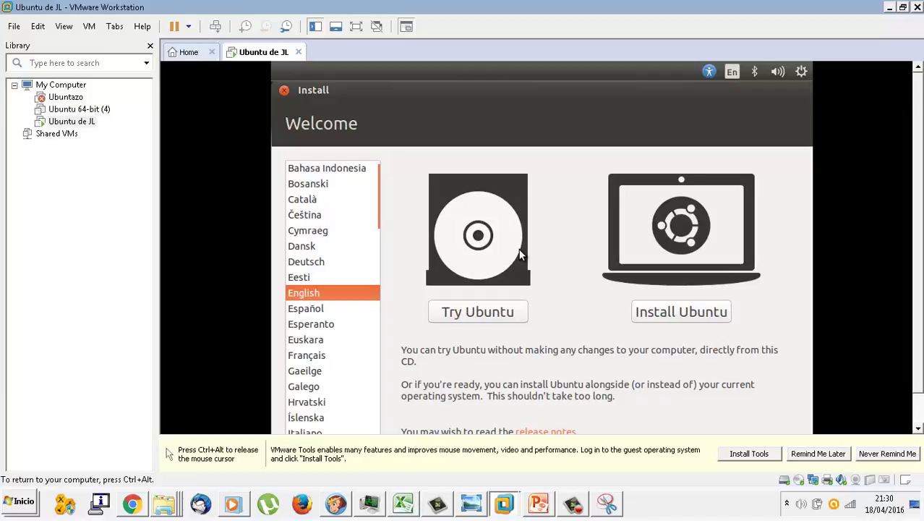
# Choose Español as the installer language and start installing Ubuntu without downloading updates or third-party software
pyautogui.click(316, 307)
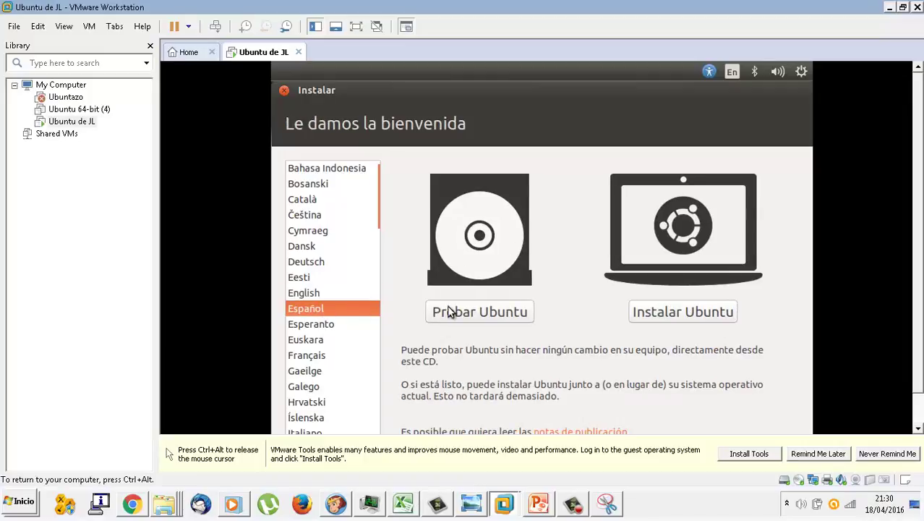
pyautogui.click(653, 318)
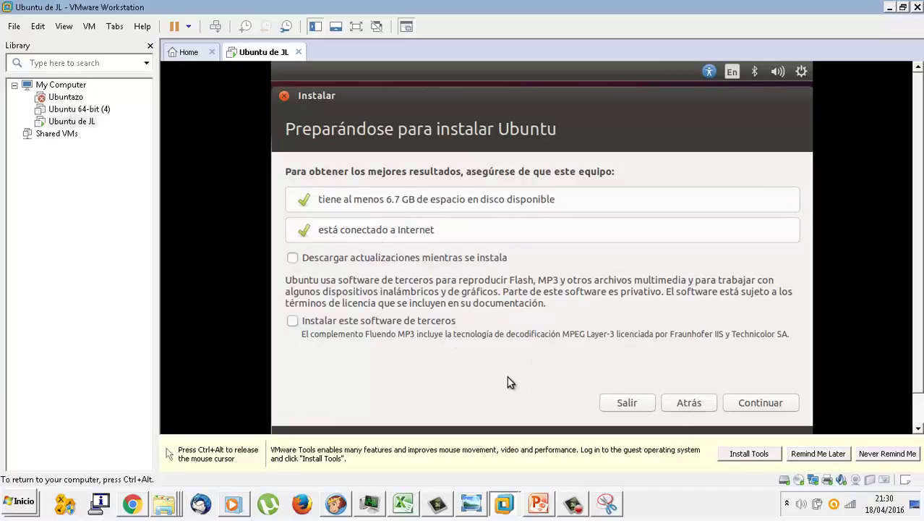
pyautogui.click(742, 407)
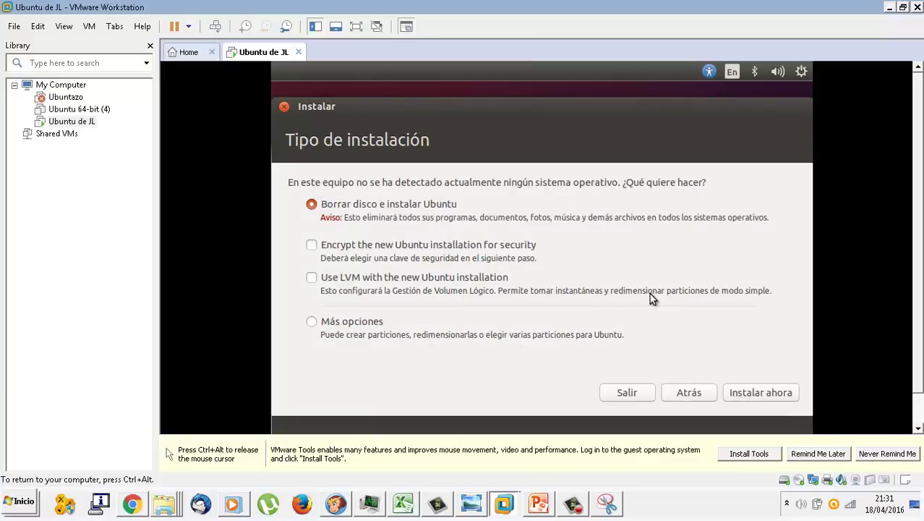
# Install with the option Borrar disco e instalar Ubuntu and accept writing the partition changes to disk
pyautogui.click(744, 391)
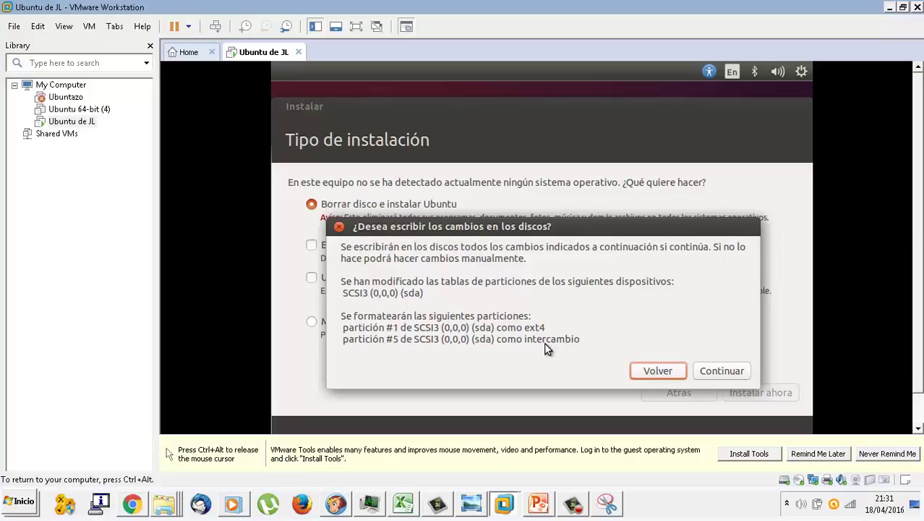
pyautogui.click(706, 372)
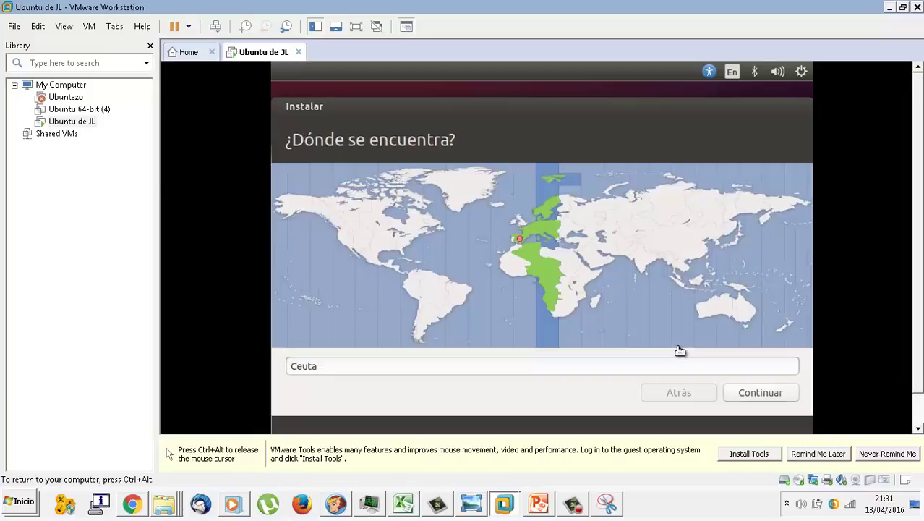
# Accept Ceuta as the location and try to continue past the Español keyboard layout page
pyautogui.click(742, 389)
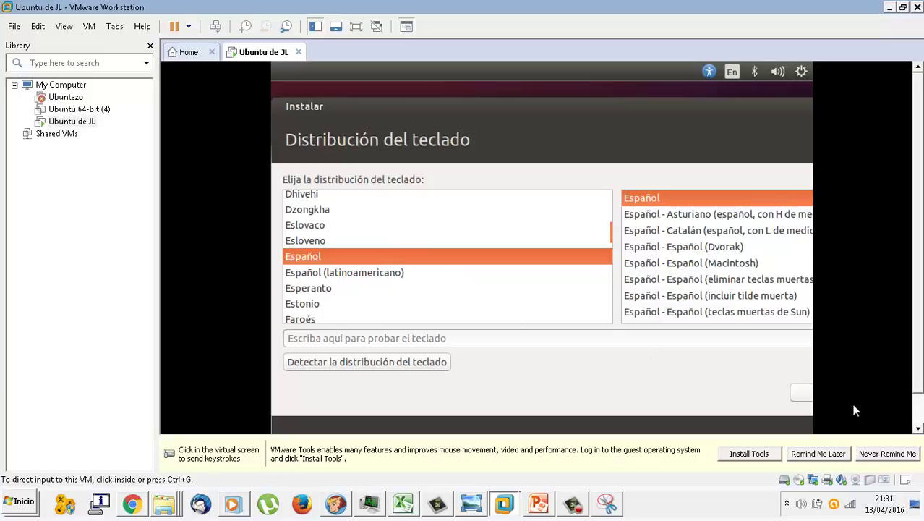
pyautogui.scroll(-1, 884, 399)
pyautogui.click(809, 368)
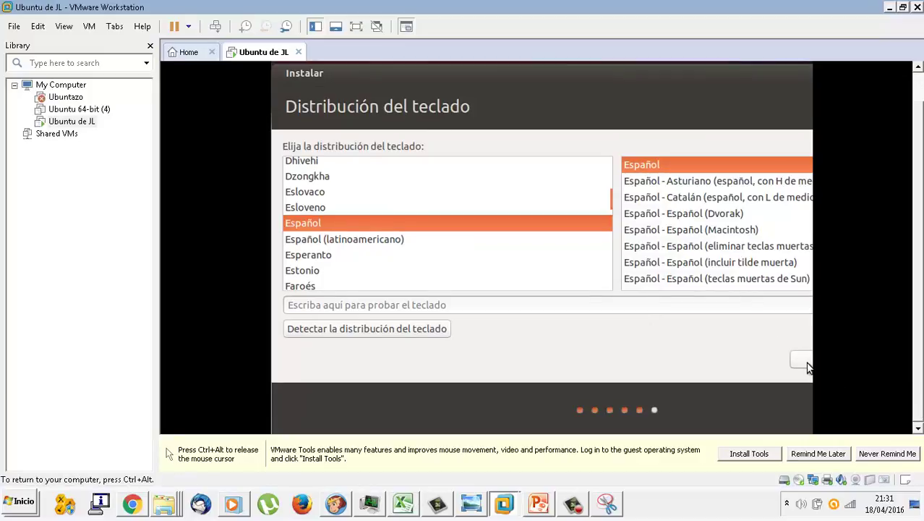
pyautogui.click(808, 364)
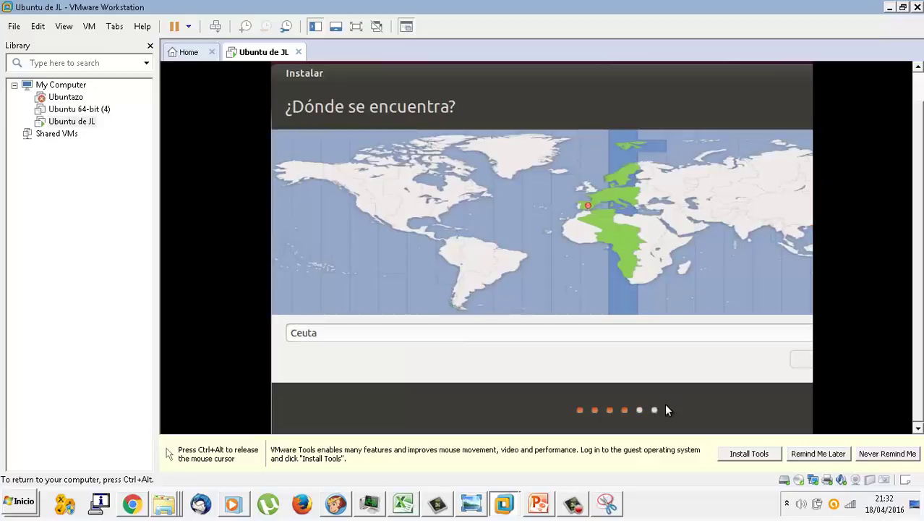
# Release the cursor from the virtual machine and display the machine in full screen
pyautogui.click(655, 333)
pyautogui.hotkey('ctrl', 'alt')
pyautogui.click(357, 27)
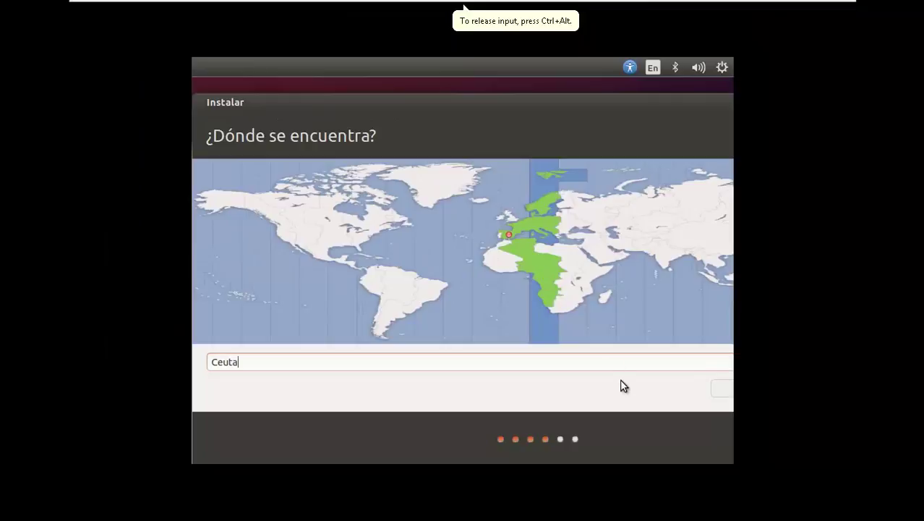
pyautogui.moveTo(477, 7)
# Move the installer window within the Ubuntu screen until its cut-off Continuar button can be reached
pyautogui.moveTo(394, 109); pyautogui.dragTo(439, 128)
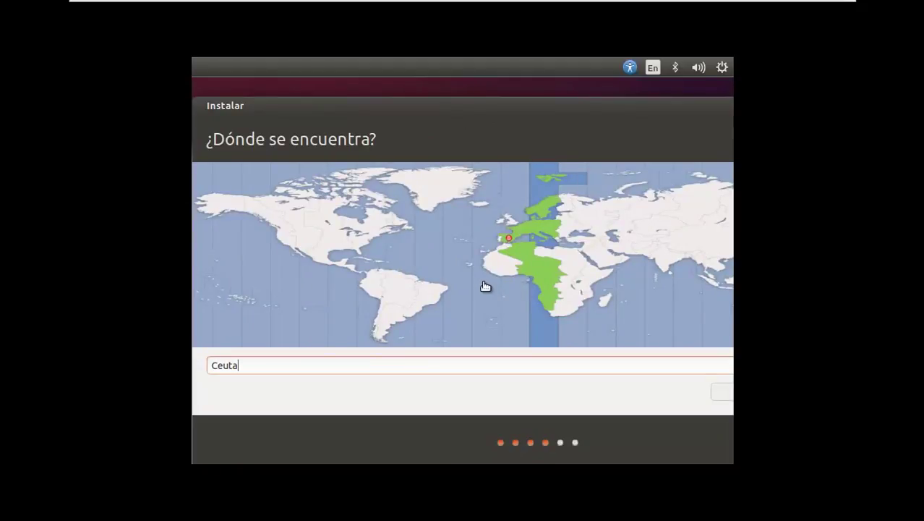
pyautogui.moveTo(529, 102); pyautogui.dragTo(420, 98)
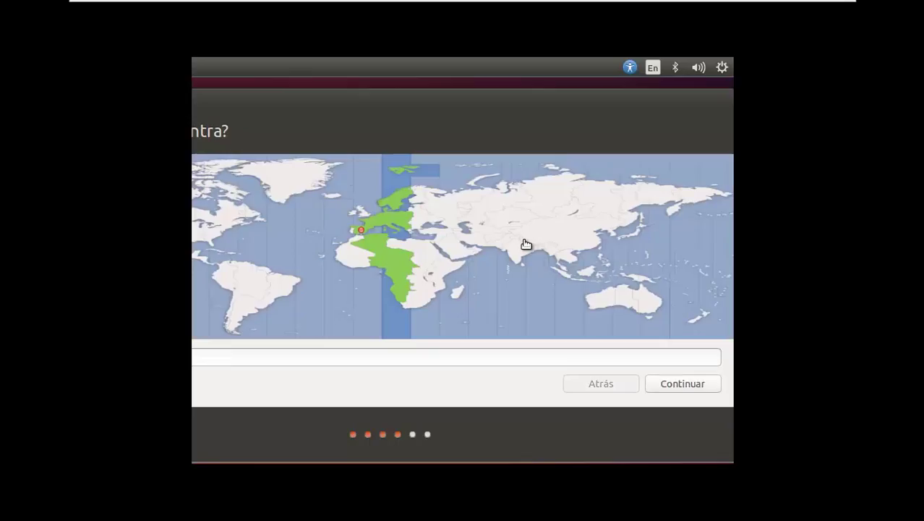
pyautogui.moveTo(385, 106)
pyautogui.mouseDown()
pyautogui.moveTo(548, 104)
pyautogui.moveTo(394, 103)
pyautogui.moveTo(382, 123)
pyautogui.mouseUp()
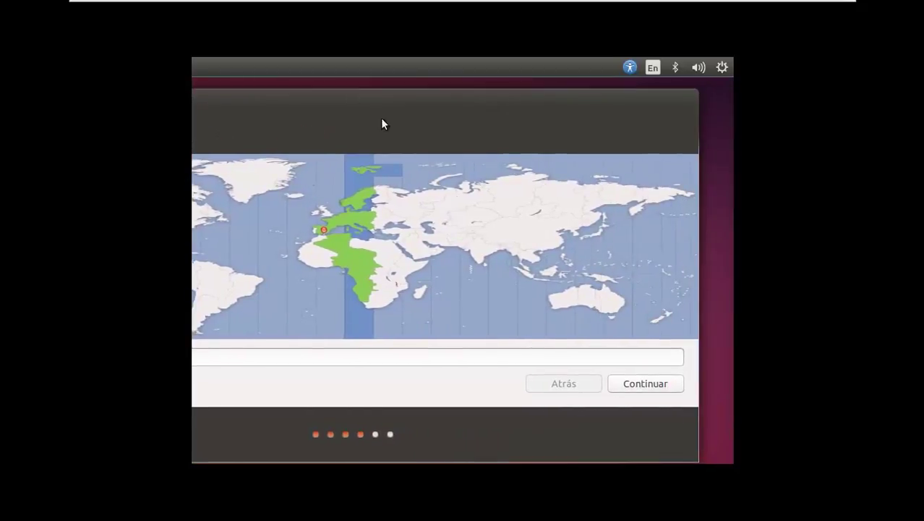
# Accept Ceuta as the location and Español as the keyboard layout
pyautogui.click(634, 385)
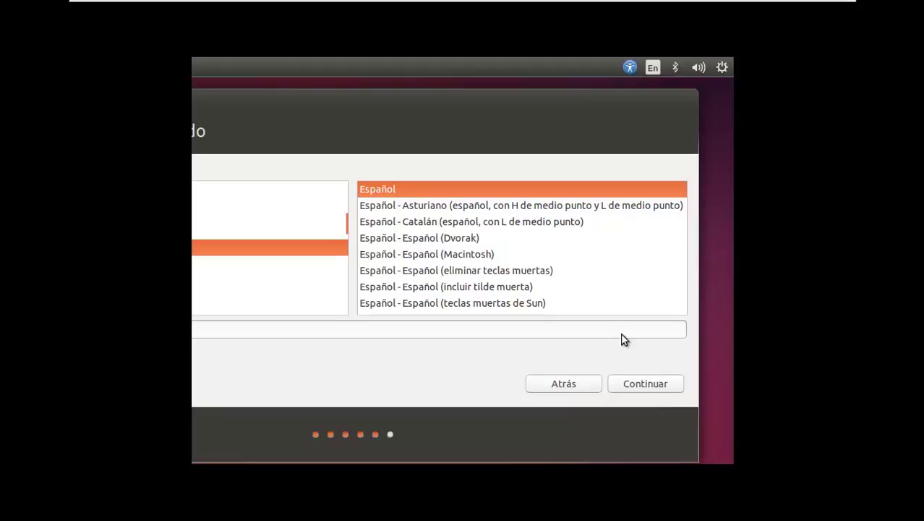
pyautogui.click(628, 384)
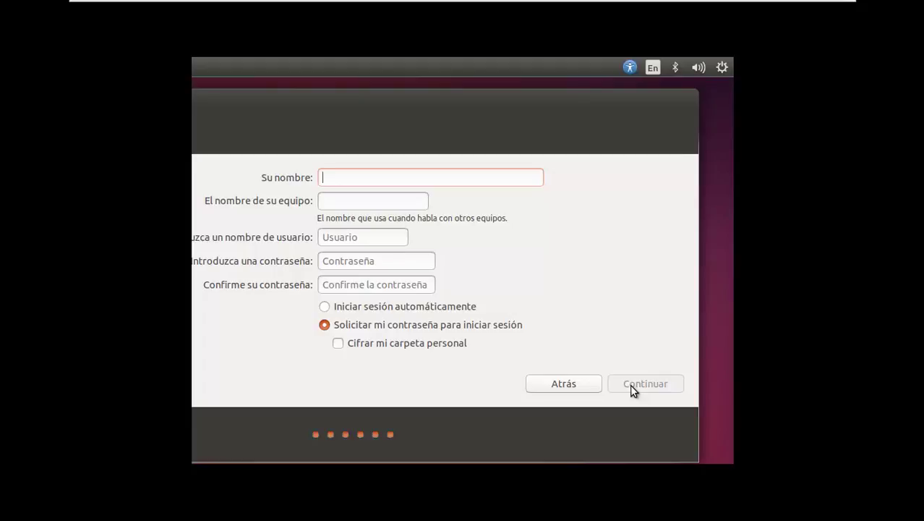
# Fill in the user details with the name ubuntujl, enter and confirm the account password, and continue the installation
pyautogui.write('ubuntujl')
pyautogui.press('Tab')
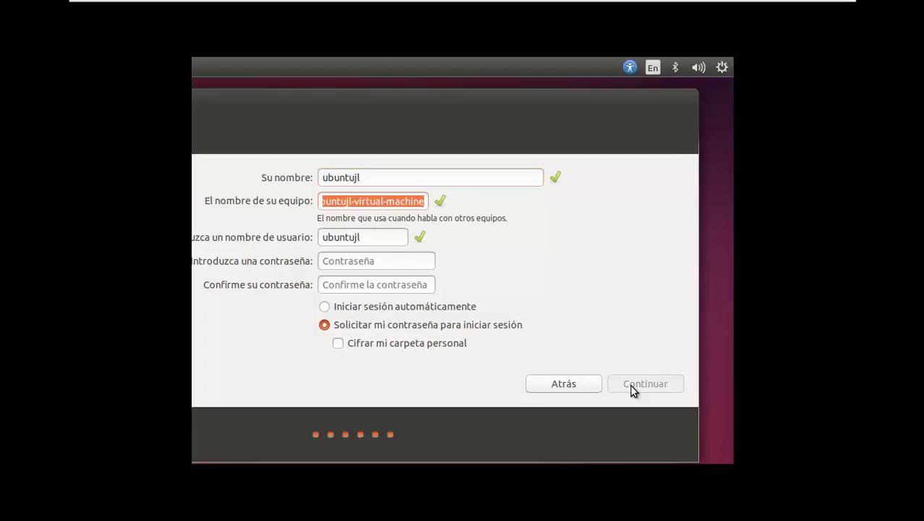
pyautogui.click(374, 262)
pyautogui.write('********')
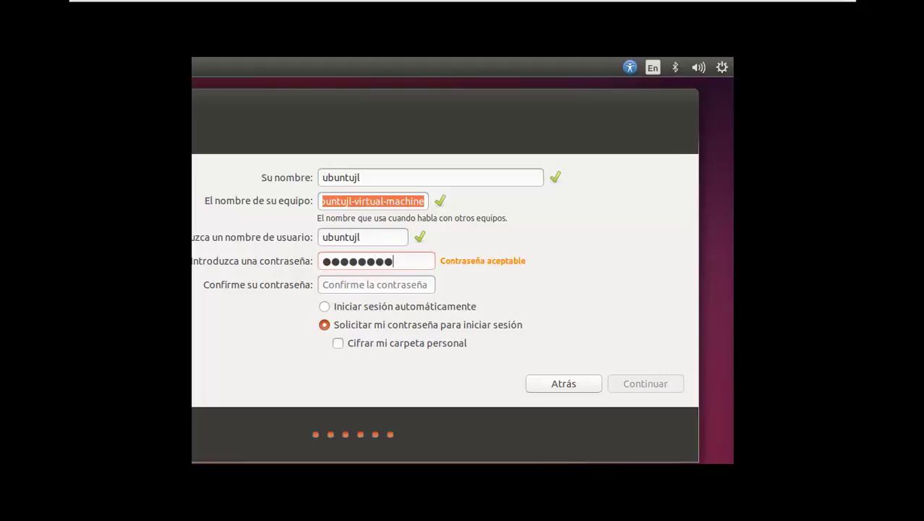
pyautogui.press('Tab')
pyautogui.write('********')
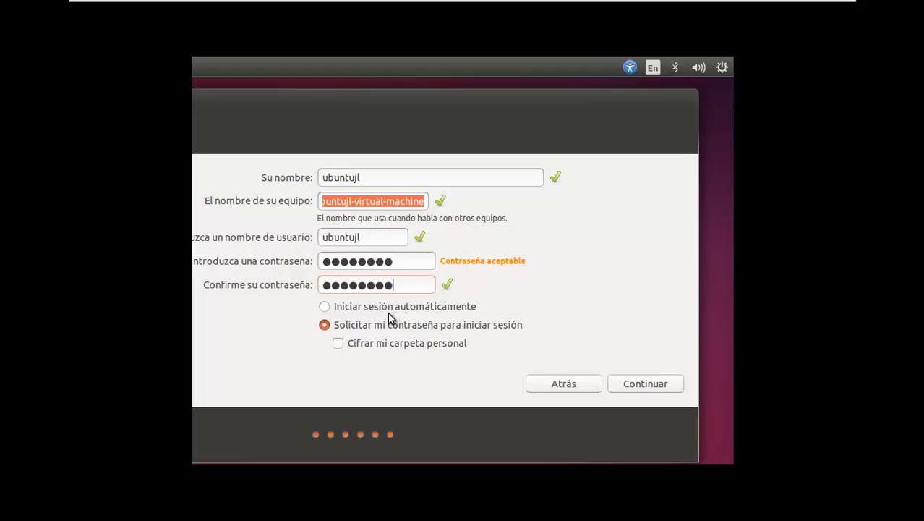
pyautogui.click(641, 386)
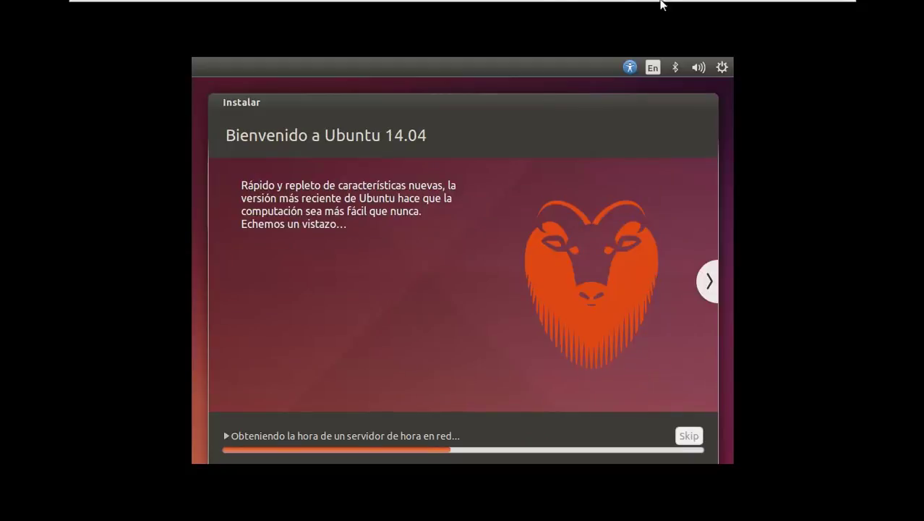
# Exit the virtual machine's full-screen display and release the cursor back to the host computer
pyautogui.moveTo(508, 2)
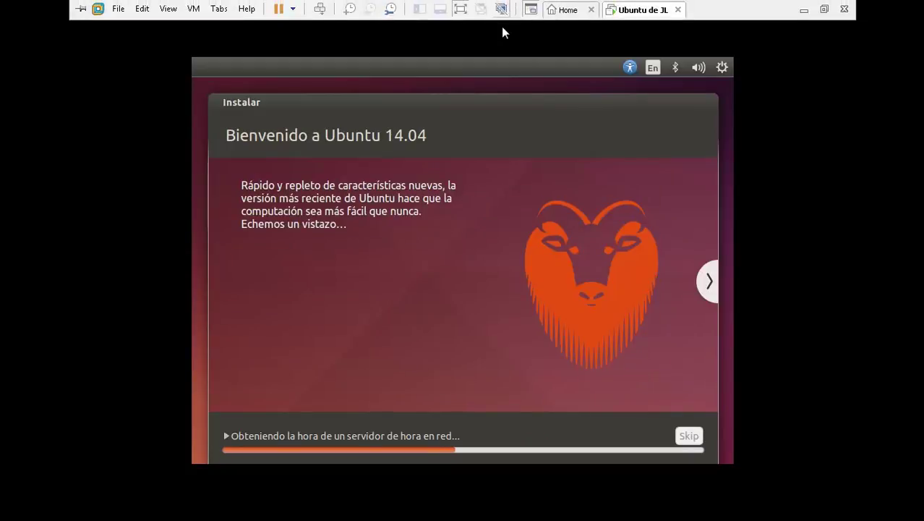
pyautogui.click(463, 9)
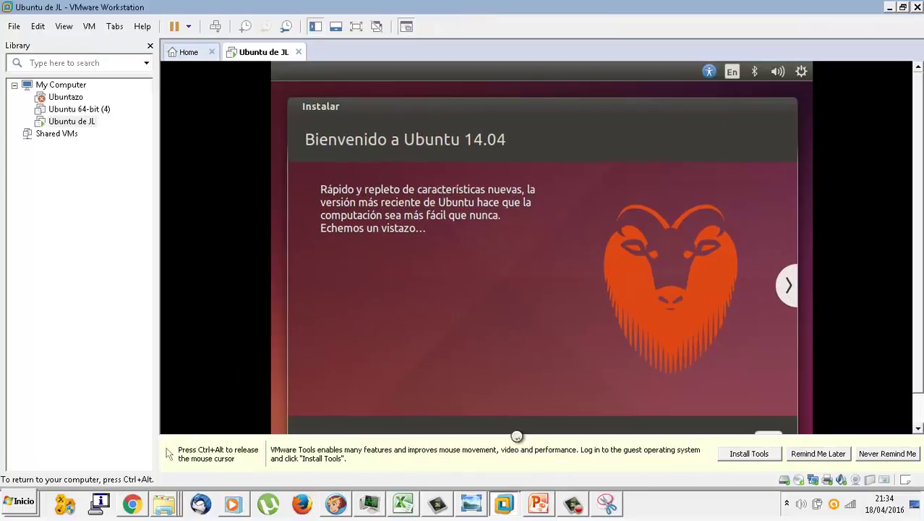
pyautogui.hotkey('ctrl', 'alt')
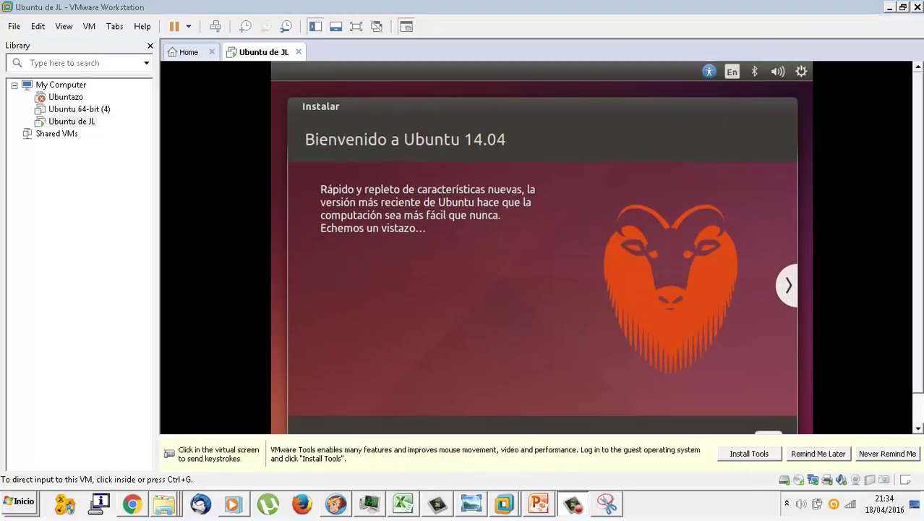